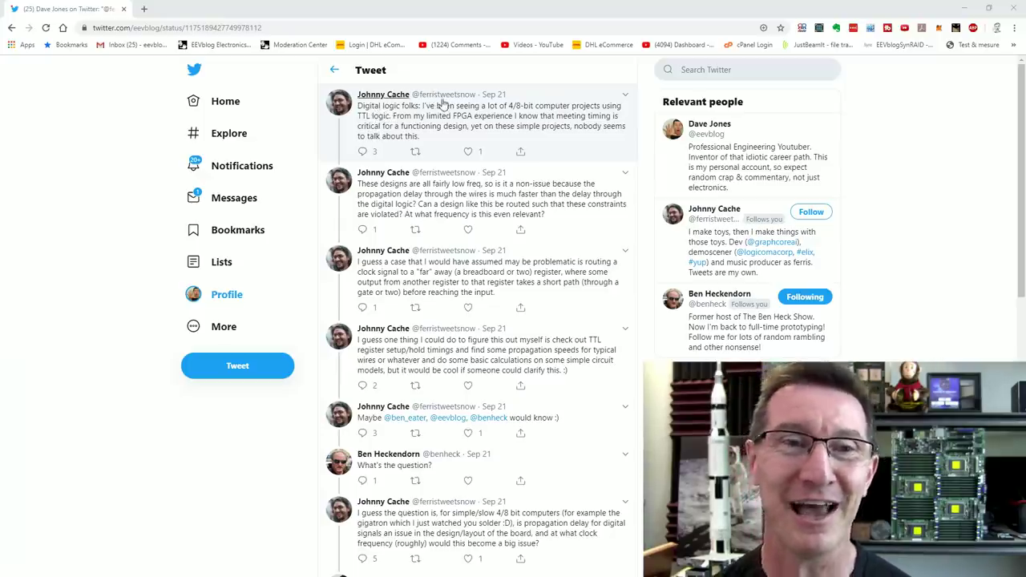
# Step: Read the tweet thread's questions about timing and propagation delay in simple TTL computer designs
pyautogui.moveTo(468, 101)
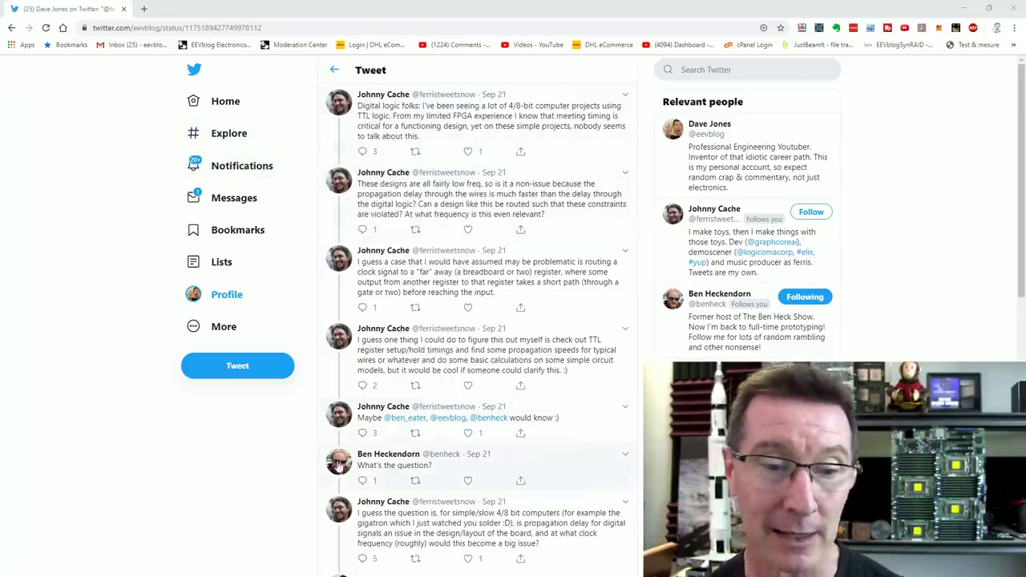
pyautogui.moveTo(337, 465)
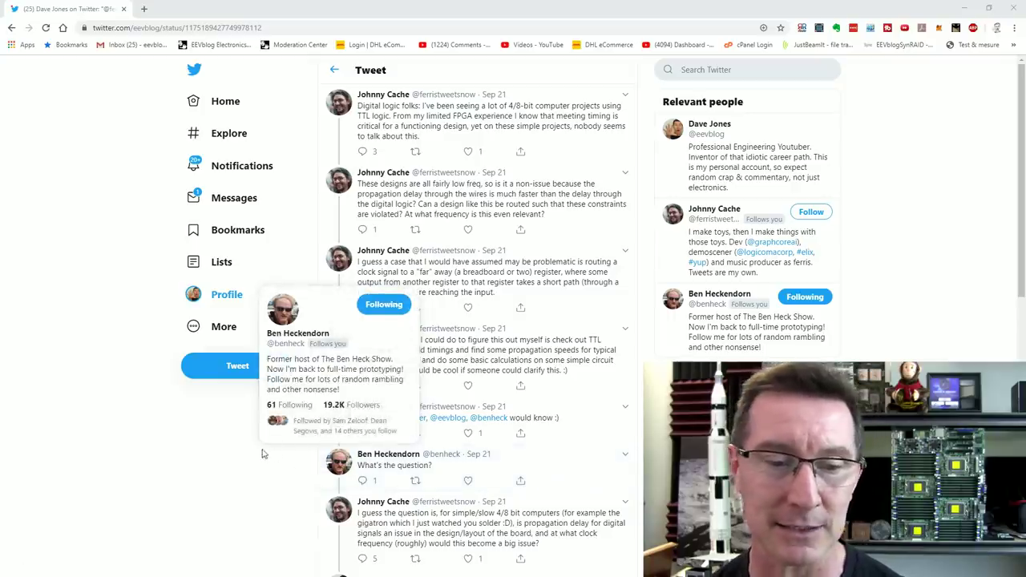
pyautogui.scroll(-1, 292, 421)
pyautogui.scroll(1, 298, 389)
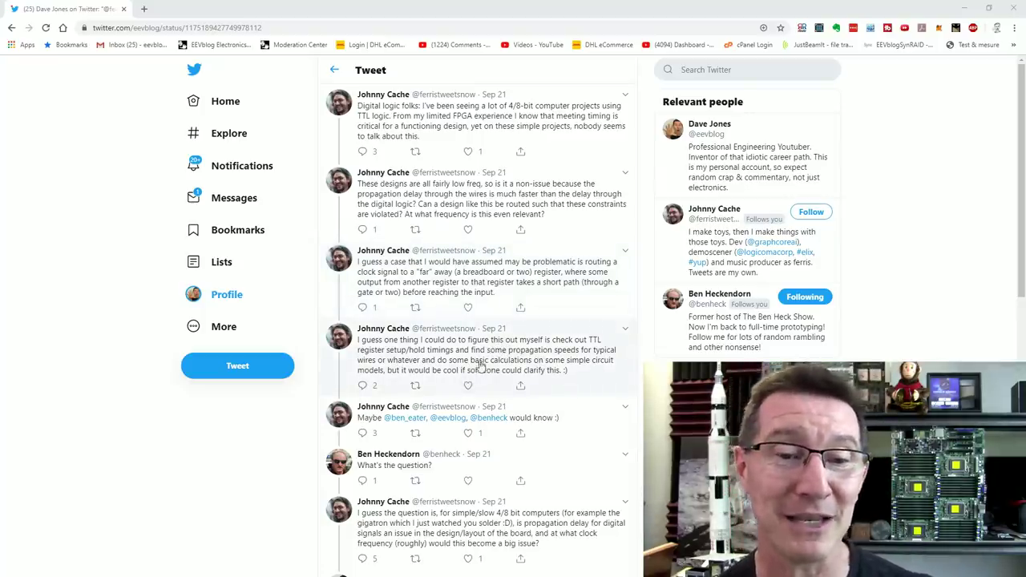
pyautogui.scroll(-1, 433, 356)
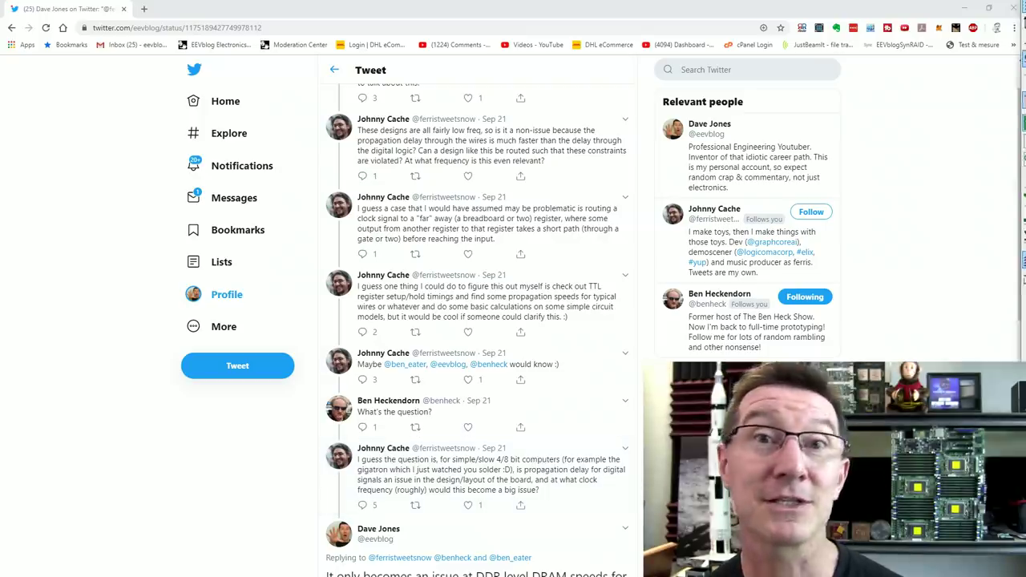
# Step: Switch to the Pcbnew board layout, maximize it, and examine the serpentine length-matched traces around the large BGA
pyautogui.hotkey('alt', 'Tab')
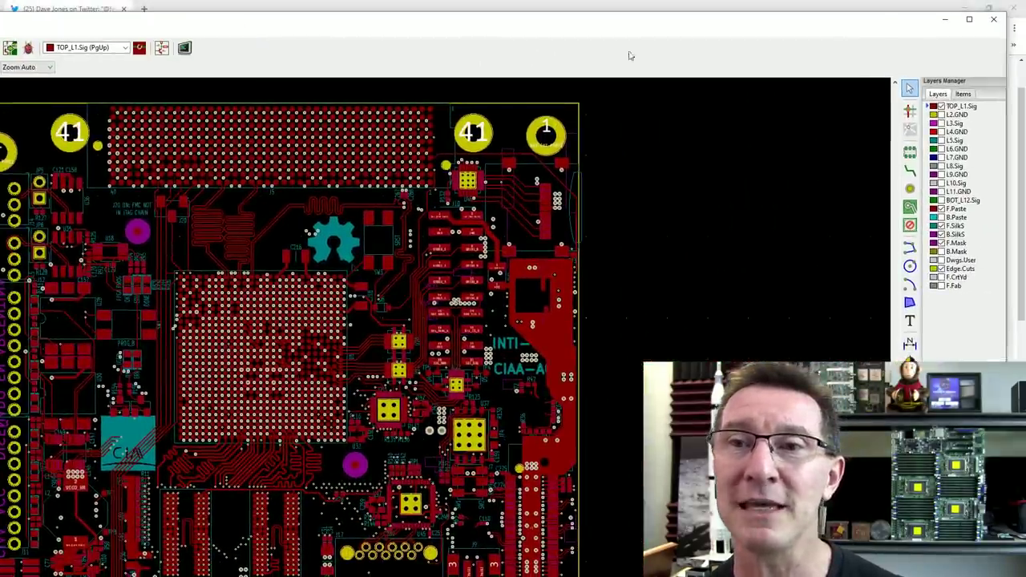
pyautogui.click(968, 18)
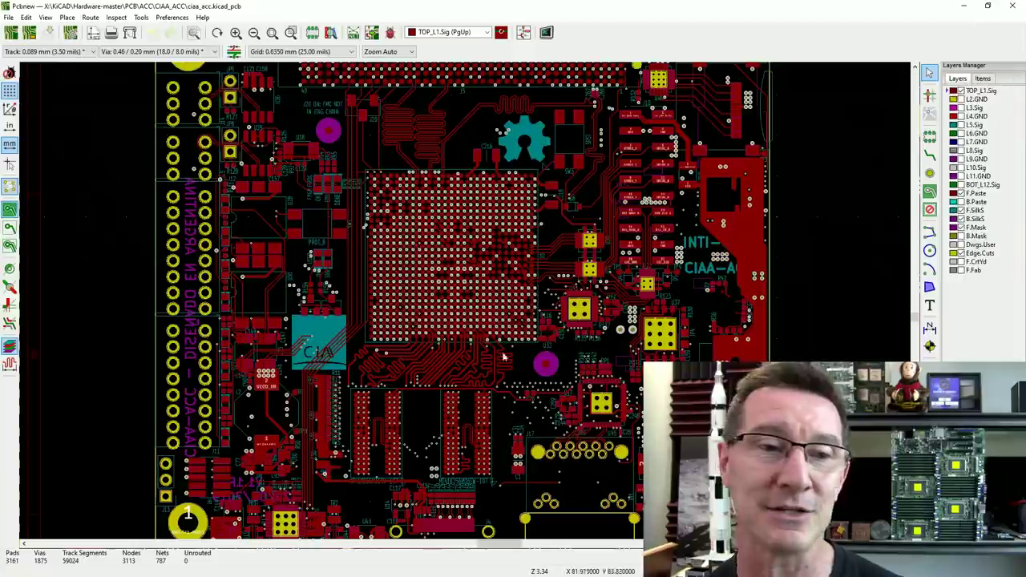
pyautogui.scroll(5, 429, 322)
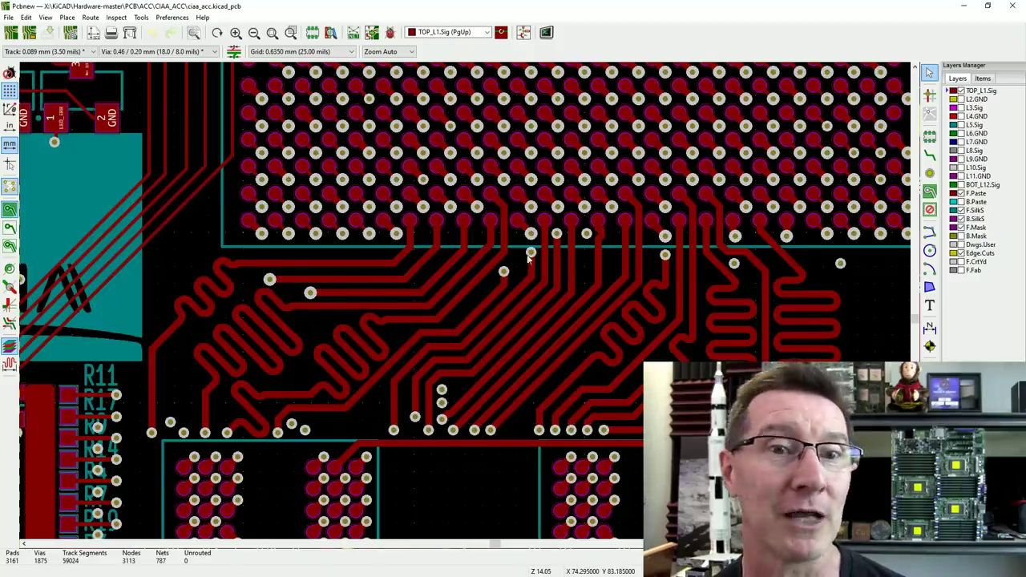
pyautogui.scroll(-4, 465, 300)
pyautogui.scroll(-5, 464, 299)
pyautogui.scroll(5, 524, 271)
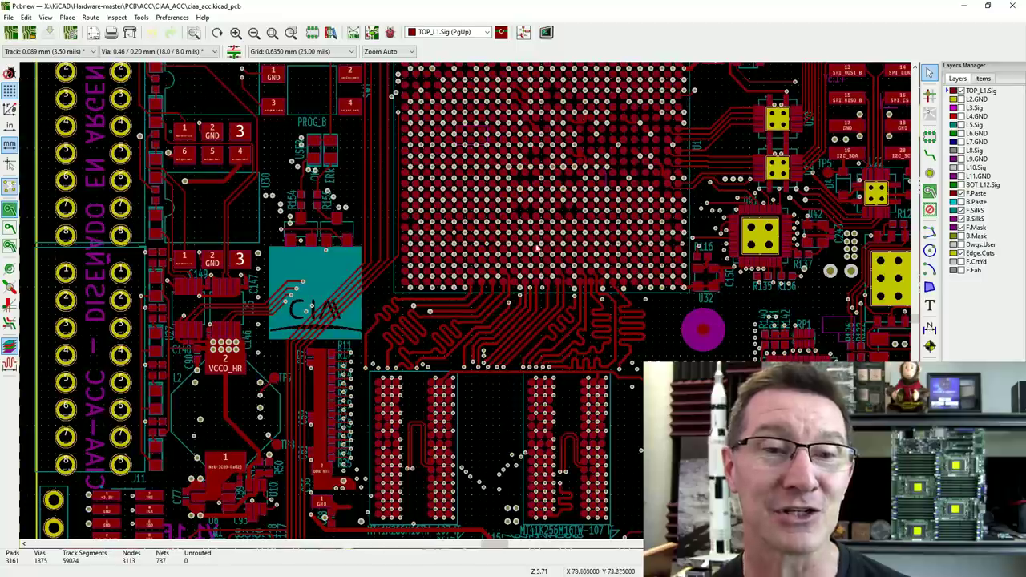
pyautogui.keyDown('shift'); pyautogui.scroll(1, 481, 321); pyautogui.keyUp('shift')
pyautogui.click(470, 341)
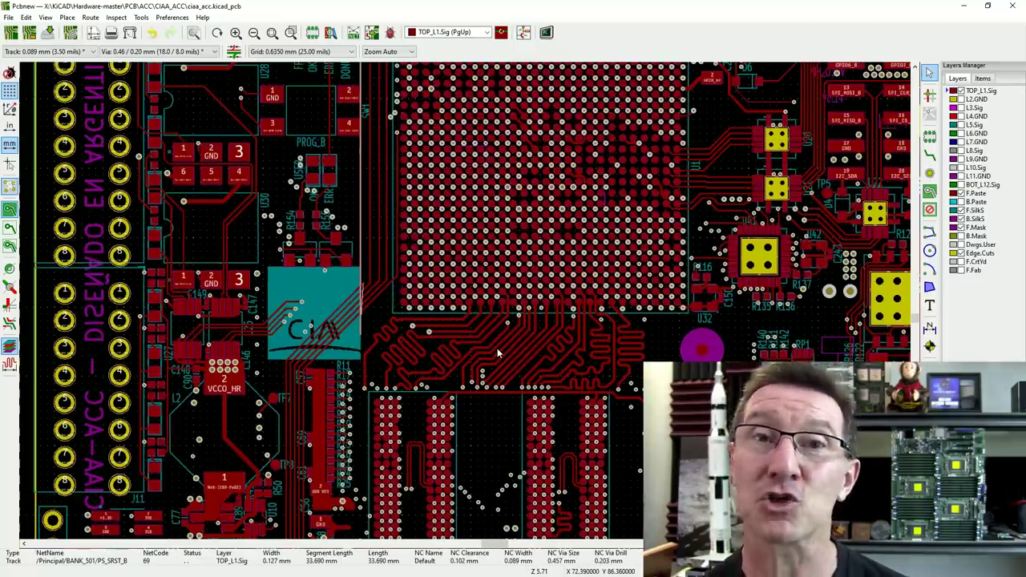
pyautogui.keyDown('shift'); pyautogui.scroll(5, 449, 376); pyautogui.keyUp('shift')
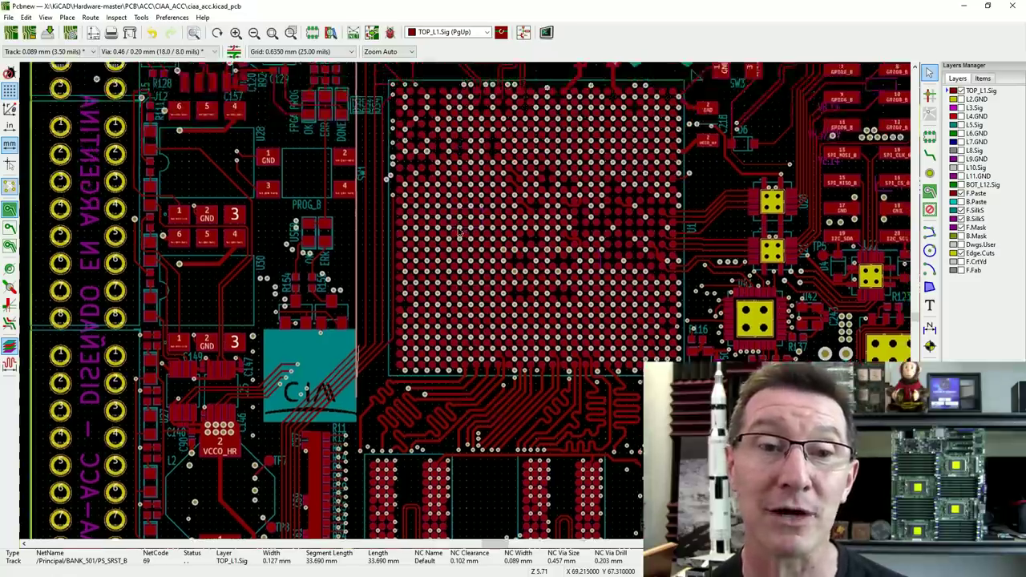
pyautogui.scroll(3, 479, 174)
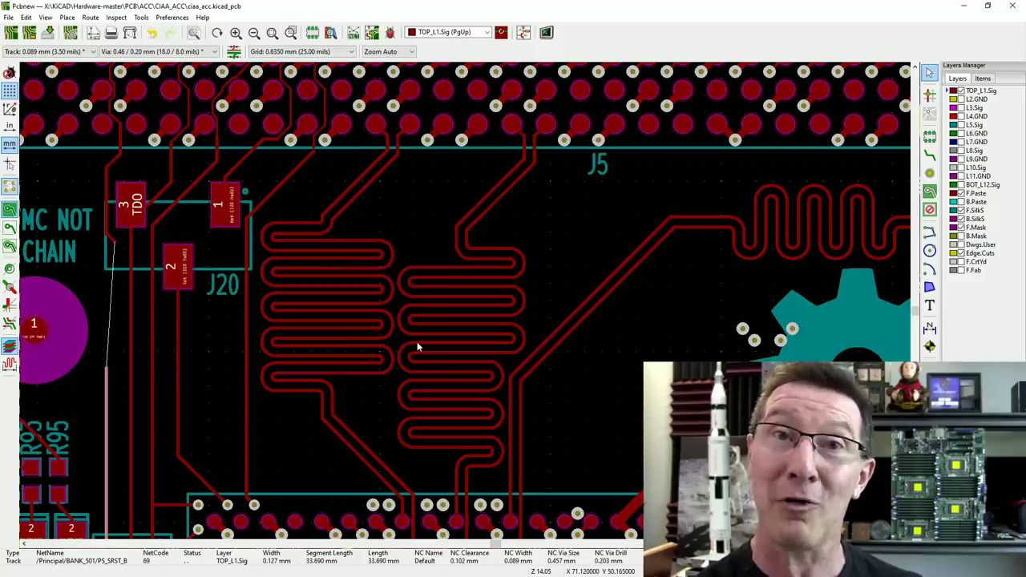
# Step: Return to the tweet thread in the browser and read the replies on DDR speeds and signal travel time
pyautogui.click(963, 5)
pyautogui.scroll(-3, 521, 378)
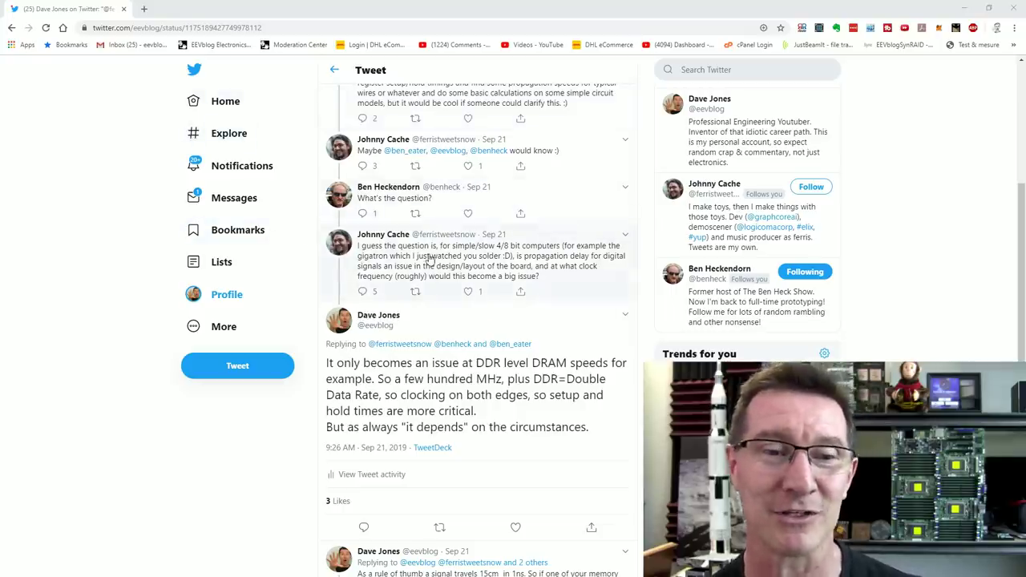
pyautogui.scroll(-2, 423, 240)
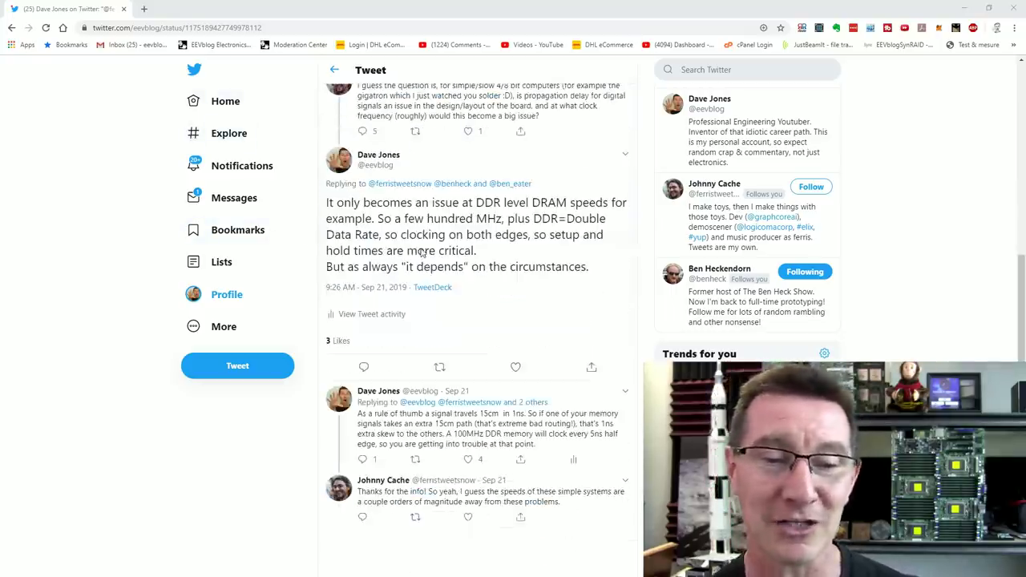
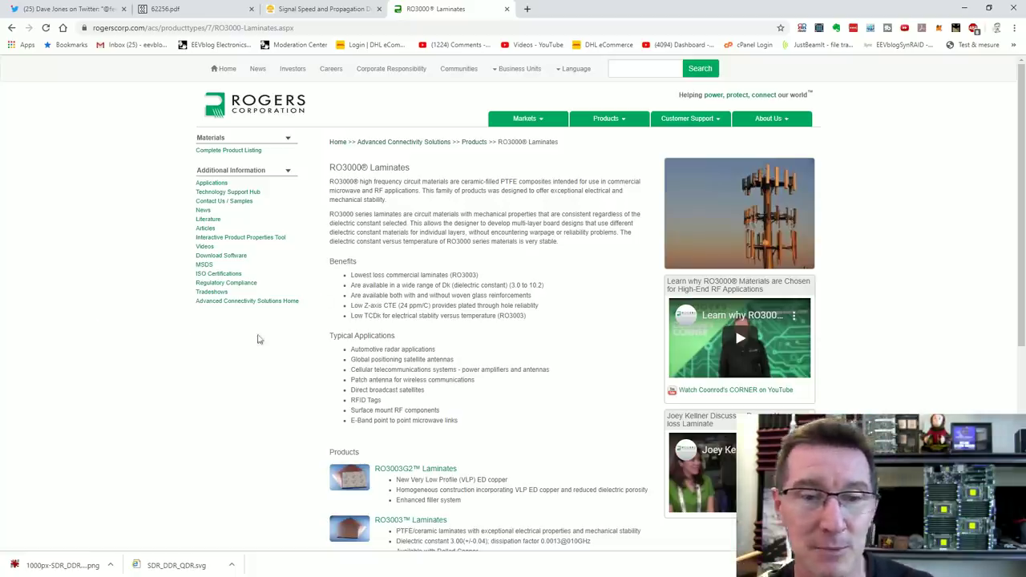
# Step: Examine the RO3000 laminates' dielectric constant range and the RO3003 product's dielectric specifications on the Rogers page
pyautogui.moveTo(452, 286); pyautogui.dragTo(554, 288)
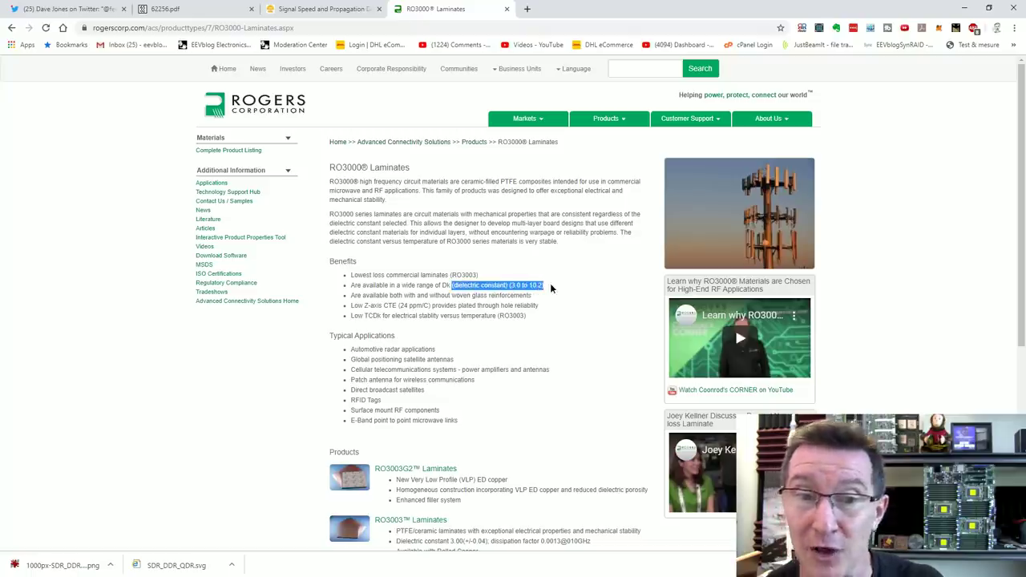
pyautogui.click(437, 294)
pyautogui.scroll(-4, 436, 294)
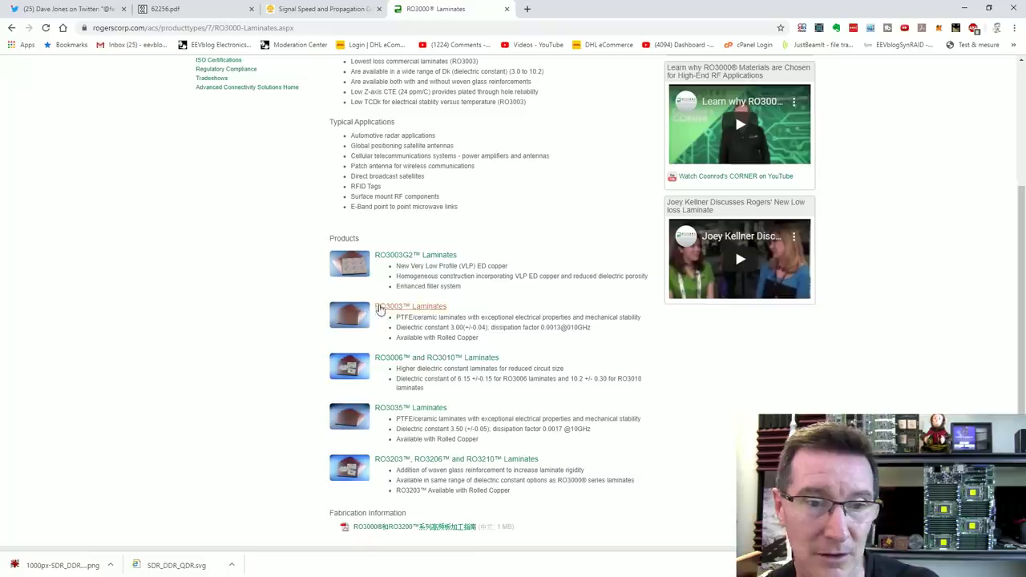
pyautogui.moveTo(396, 318); pyautogui.dragTo(593, 329)
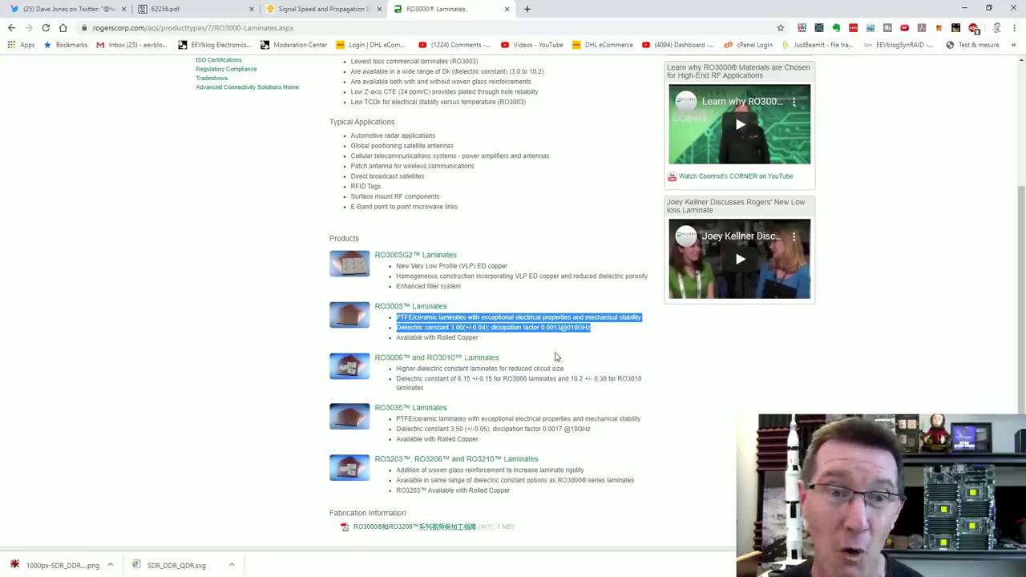
pyautogui.click(519, 337)
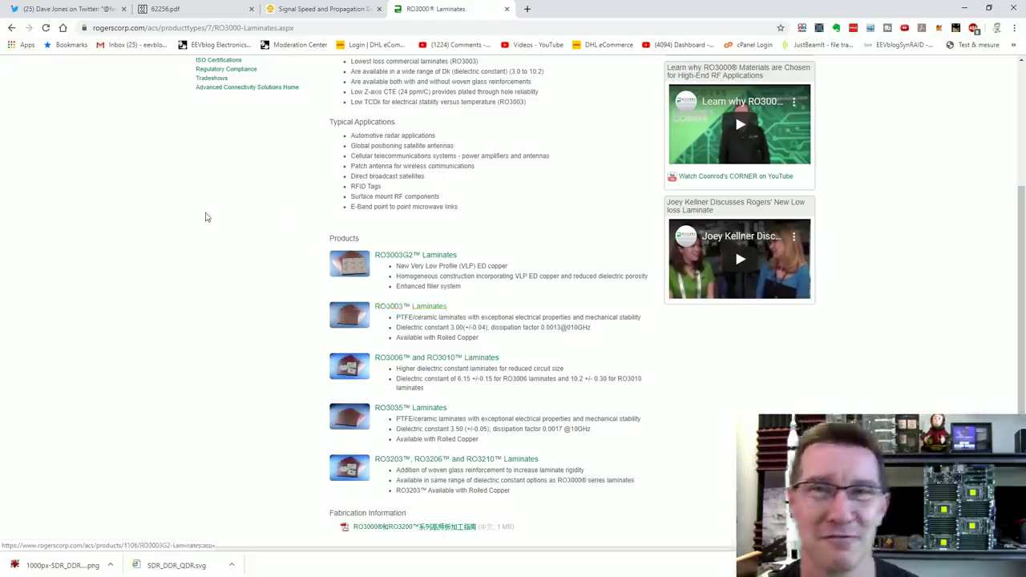
# Step: Switch to Saturn PCB Toolkit and solve the microstrip's propagation delay with the existing substrate settings
pyautogui.hotkey('alt', 'Tab')
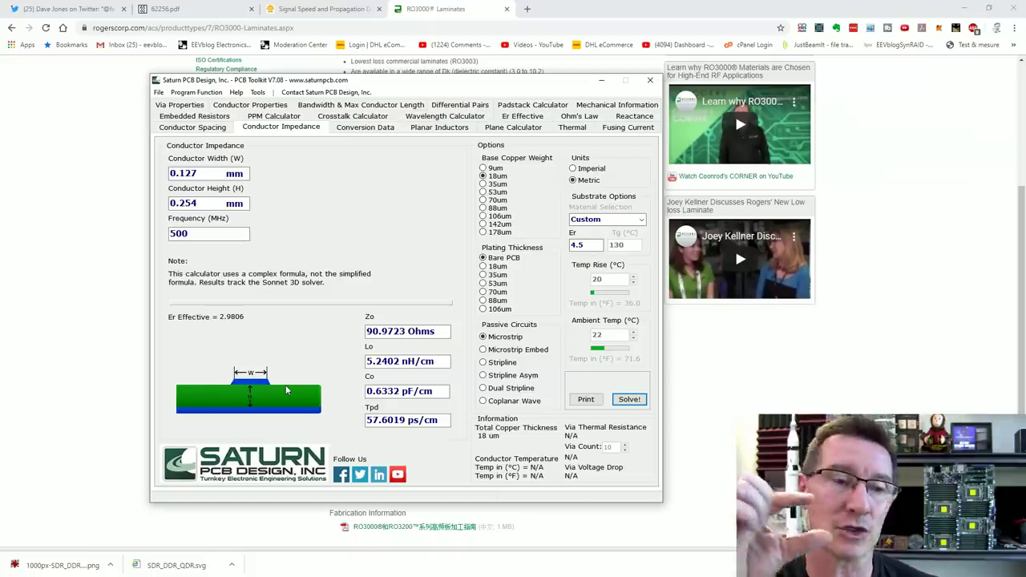
pyautogui.click(375, 419)
pyautogui.moveTo(407, 420); pyautogui.dragTo(448, 421)
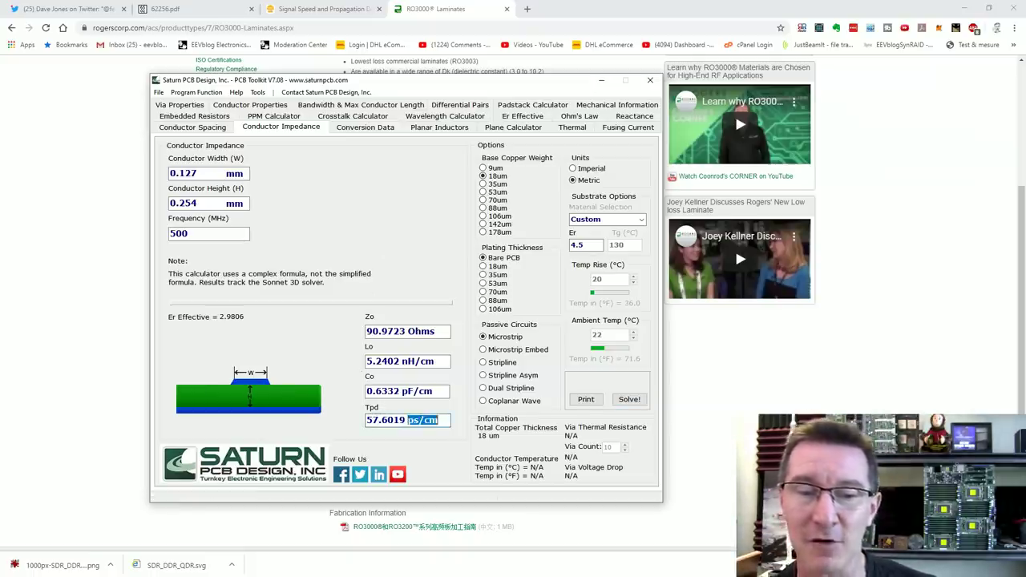
pyautogui.doubleClick(577, 244)
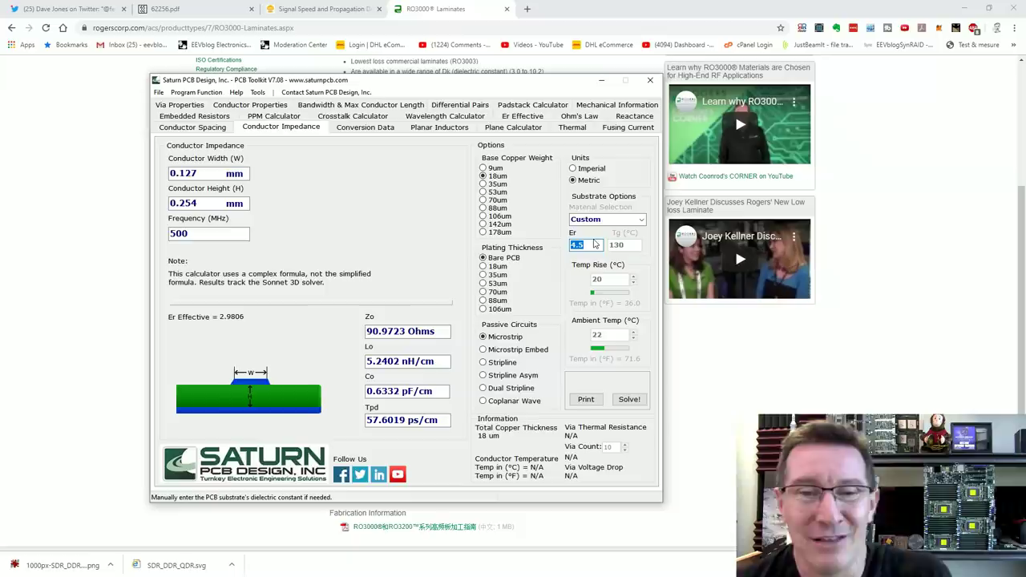
pyautogui.click(629, 398)
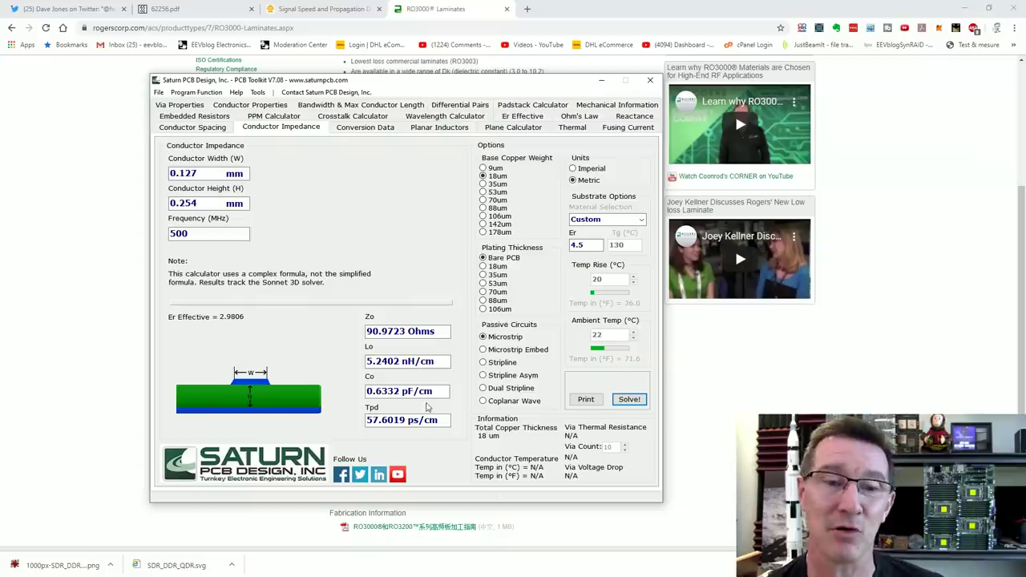
# Step: Recalculate the microstrip's propagation delay with the substrate Er set to 4, and again with Er set to 3
pyautogui.doubleClick(588, 248)
pyautogui.write('4')
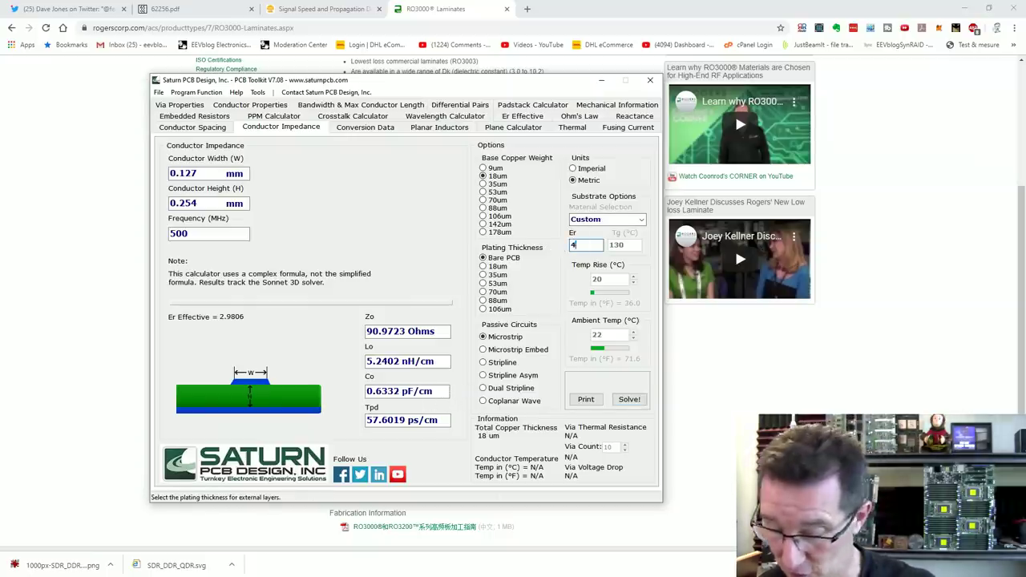
pyautogui.click(630, 399)
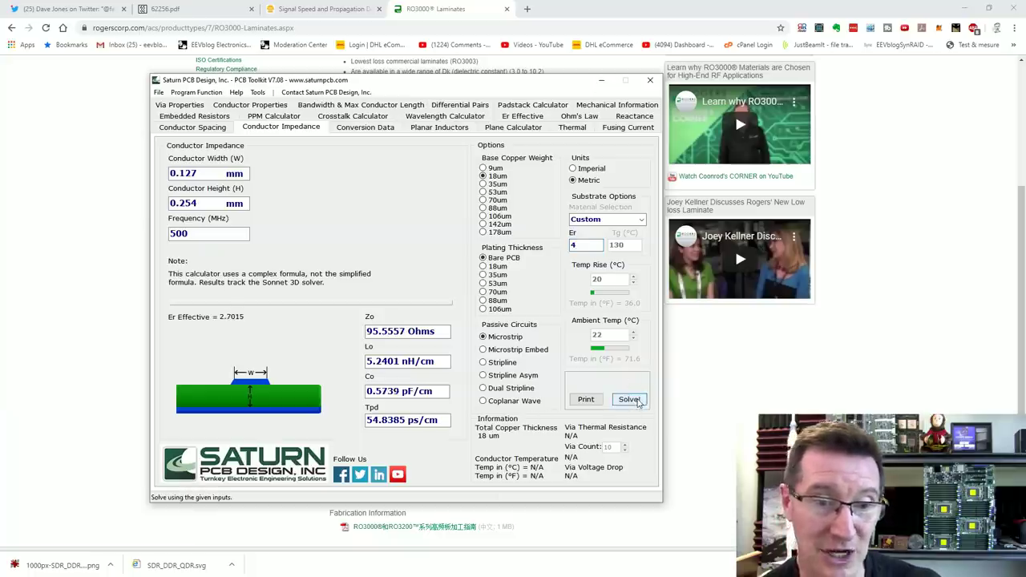
pyautogui.doubleClick(585, 244)
pyautogui.write('3')
pyautogui.click(630, 399)
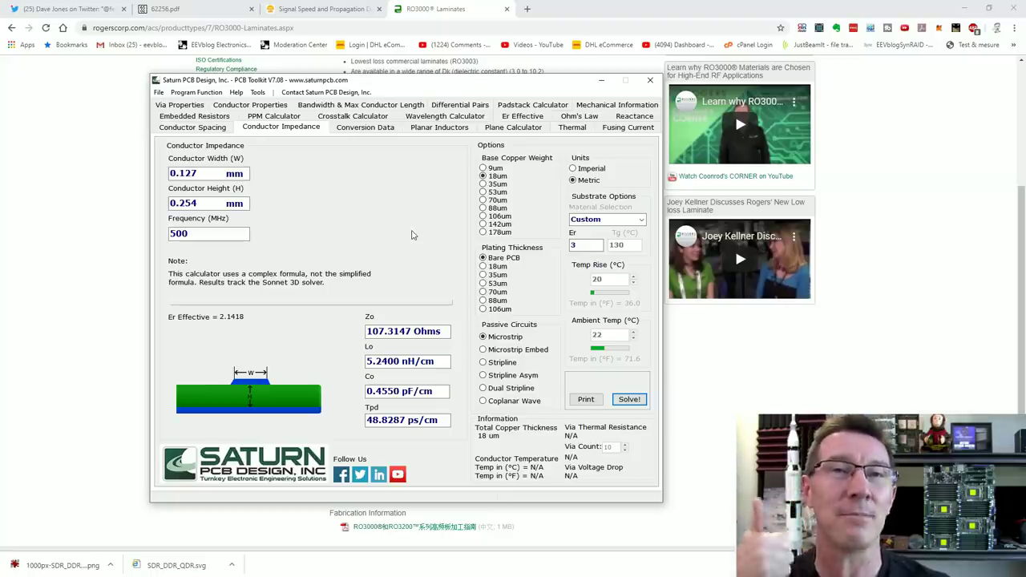
# Step: Solve the microstrip at a frequency of 100 MHz, and solve again with the frequency shortened to a lower value
pyautogui.moveTo(206, 234); pyautogui.dragTo(145, 243)
pyautogui.write('100')
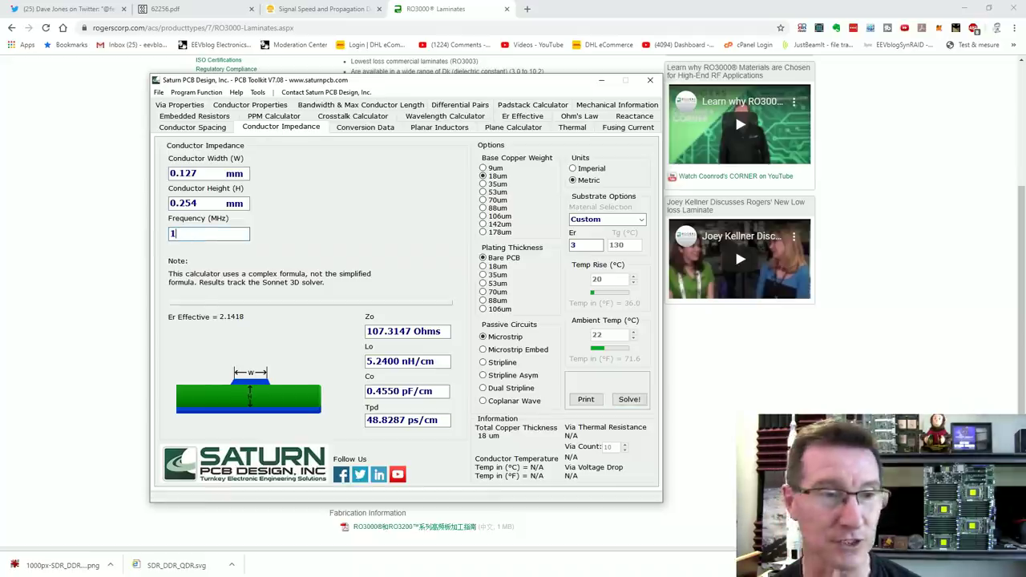
pyautogui.click(629, 398)
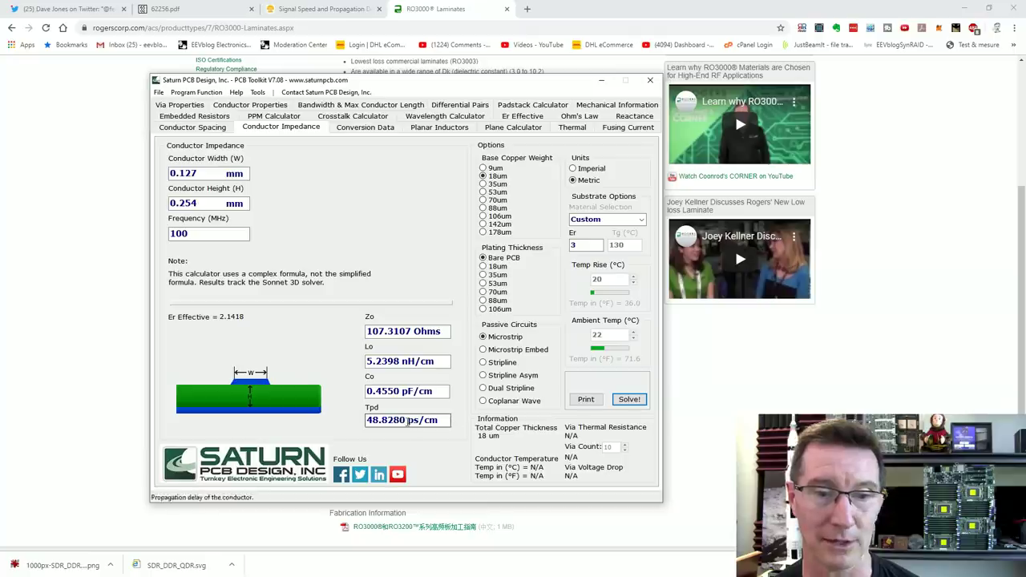
pyautogui.moveTo(189, 233); pyautogui.dragTo(175, 233)
pyautogui.press('BackSpace')
pyautogui.click(629, 398)
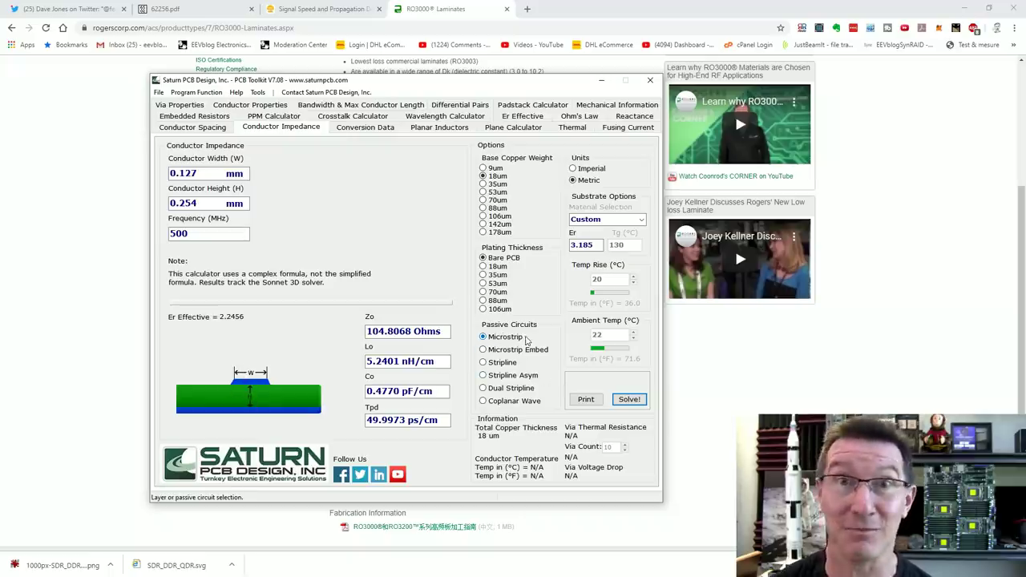
# Step: Compare the propagation delay at Er 3.185 for the Microstrip, Microstrip Embed and Stripline circuit types
pyautogui.click(596, 246)
pyautogui.click(369, 420)
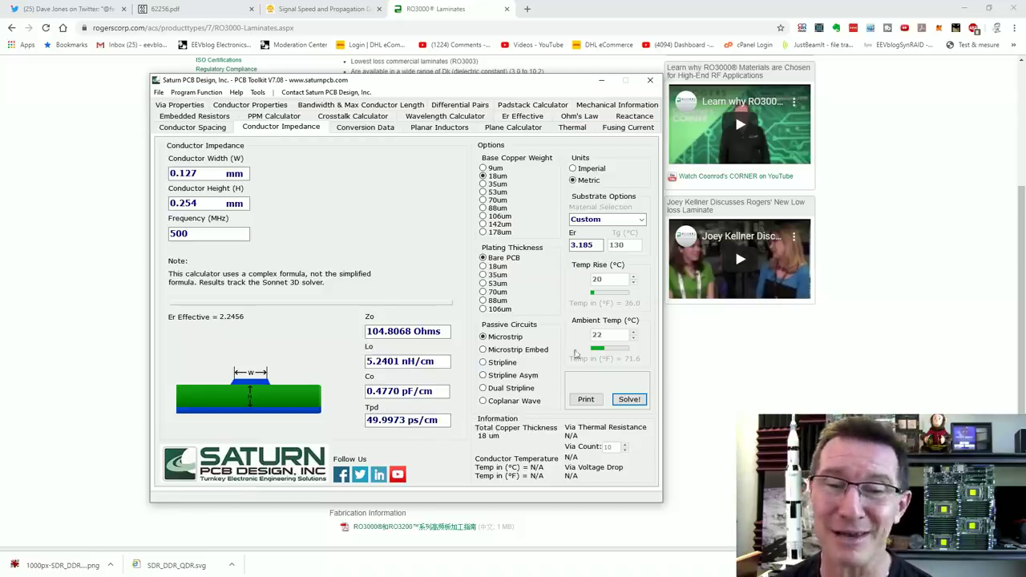
pyautogui.click(498, 352)
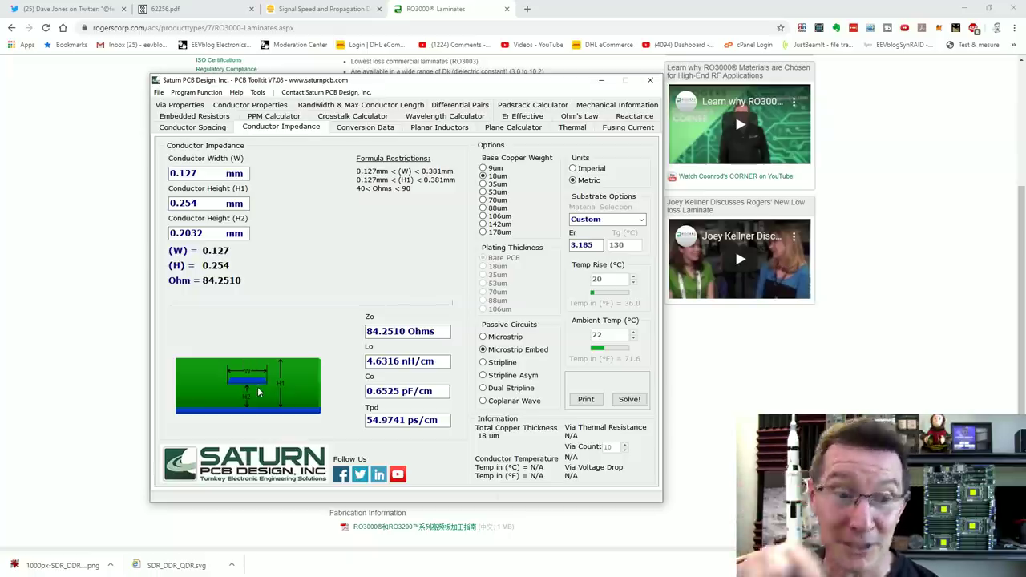
pyautogui.click(494, 365)
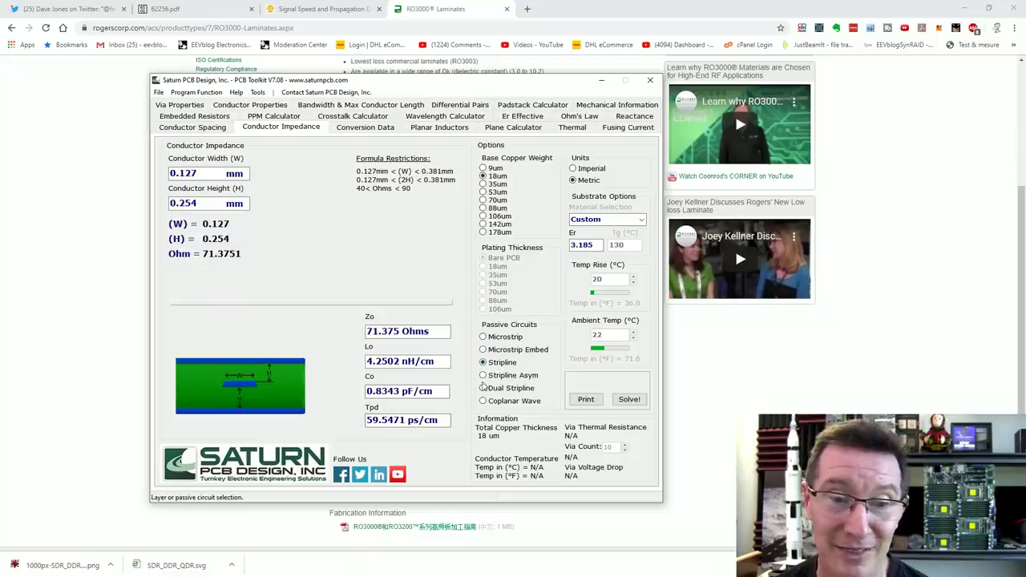
pyautogui.click(495, 338)
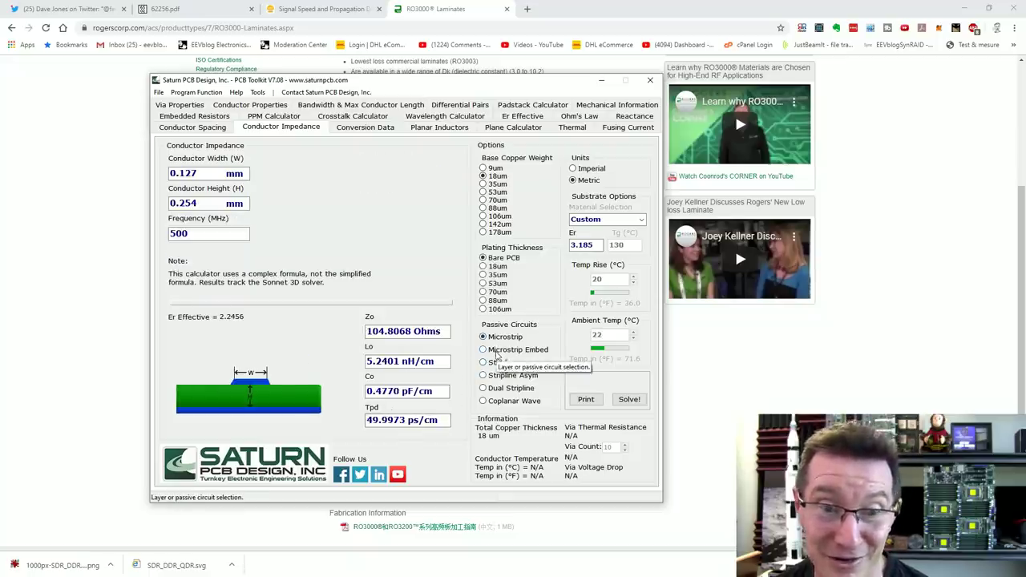
pyautogui.click(496, 350)
pyautogui.click(497, 363)
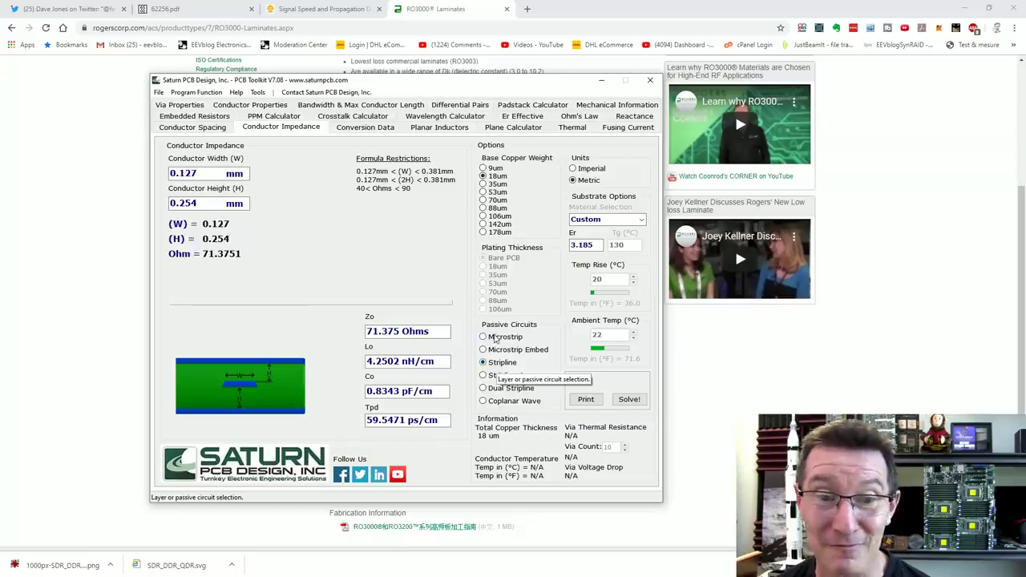
pyautogui.click(496, 337)
pyautogui.click(496, 364)
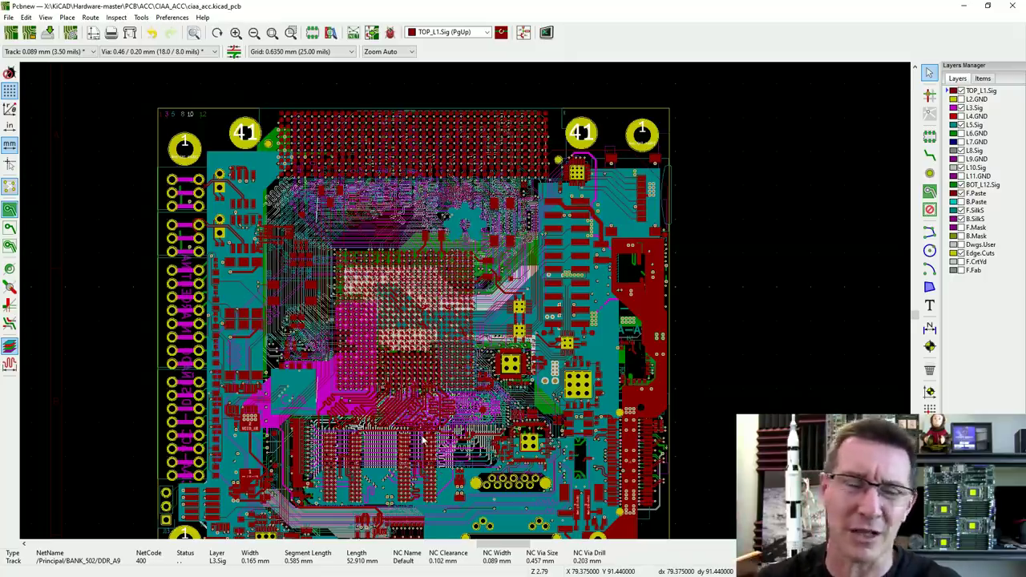
# Step: Examine the serpentine length-matched traces between the large BGA and the memory chips, close up and in the context of the surrounding board
pyautogui.scroll(6, 423, 439)
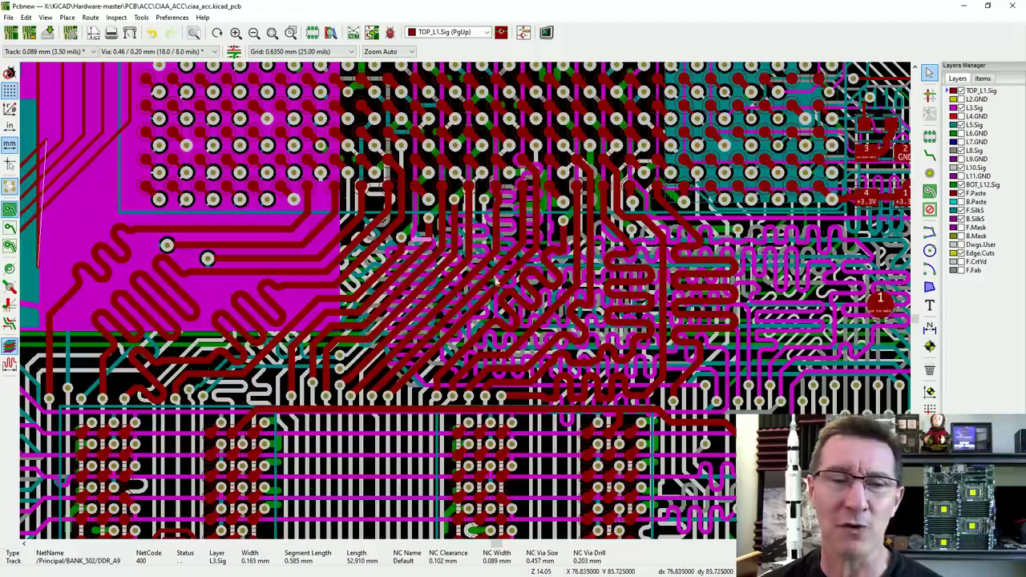
pyautogui.scroll(-1, 505, 276)
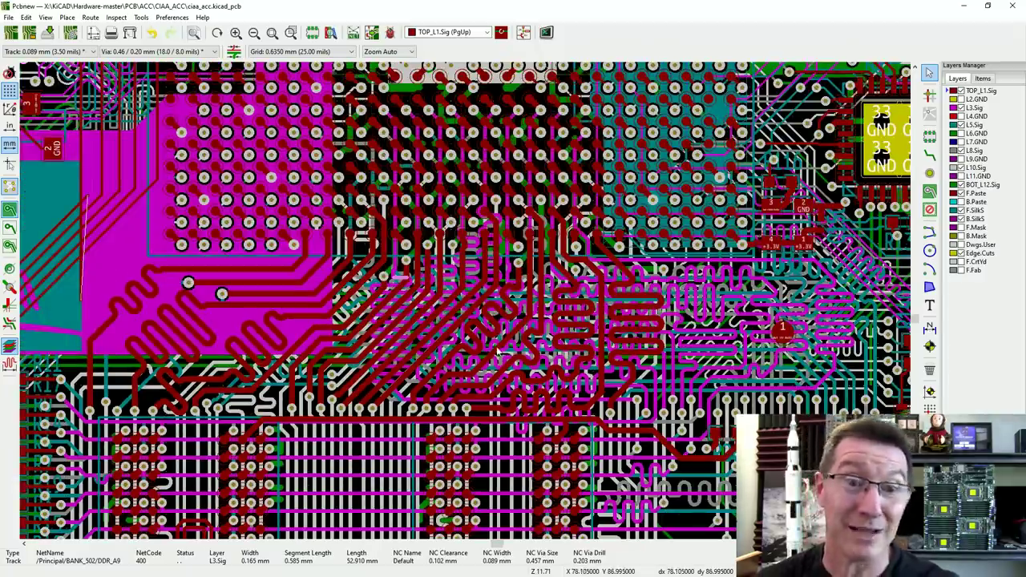
pyautogui.scroll(-1, 521, 393)
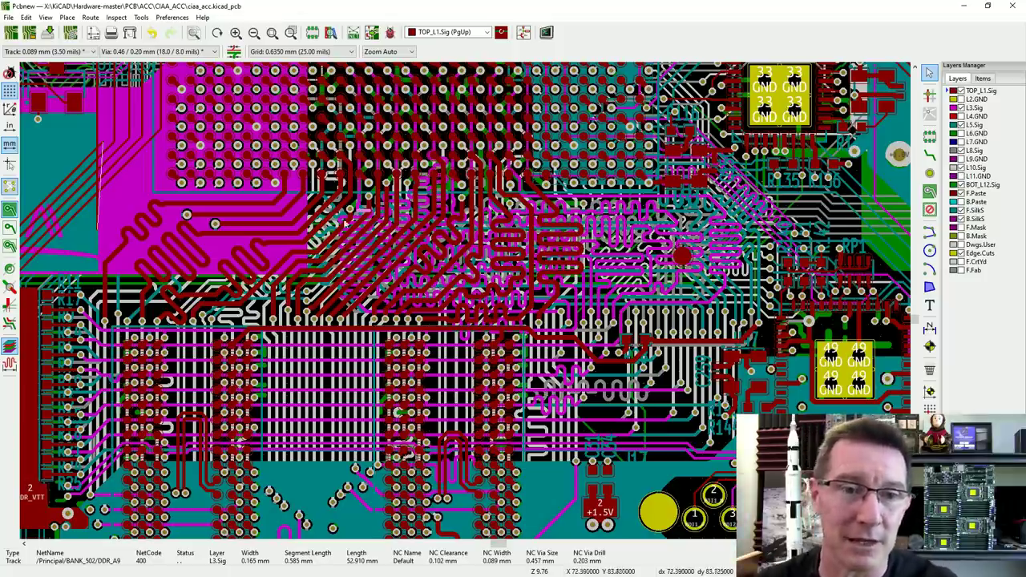
pyautogui.scroll(-2, 555, 273)
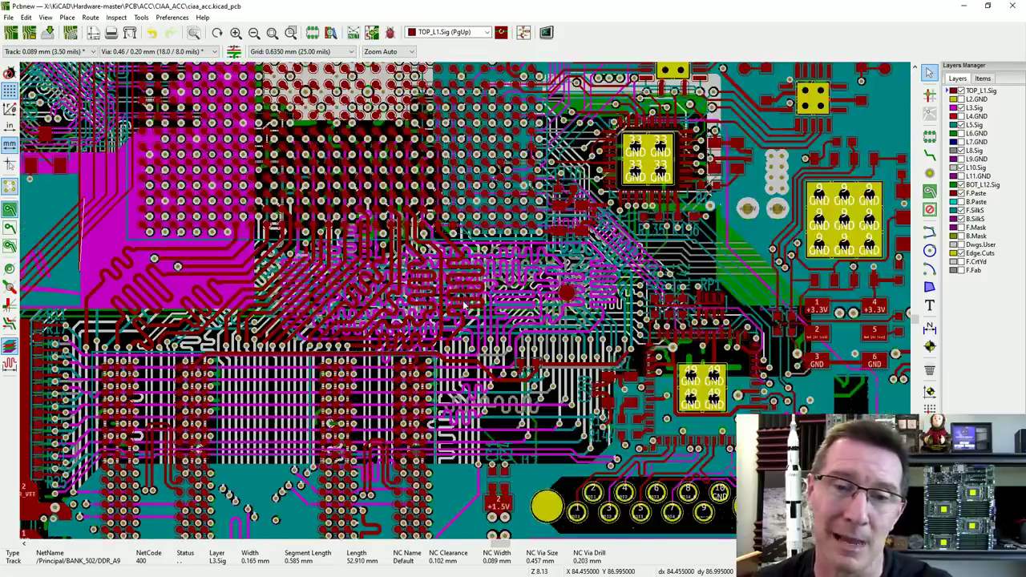
pyautogui.scroll(4, 451, 303)
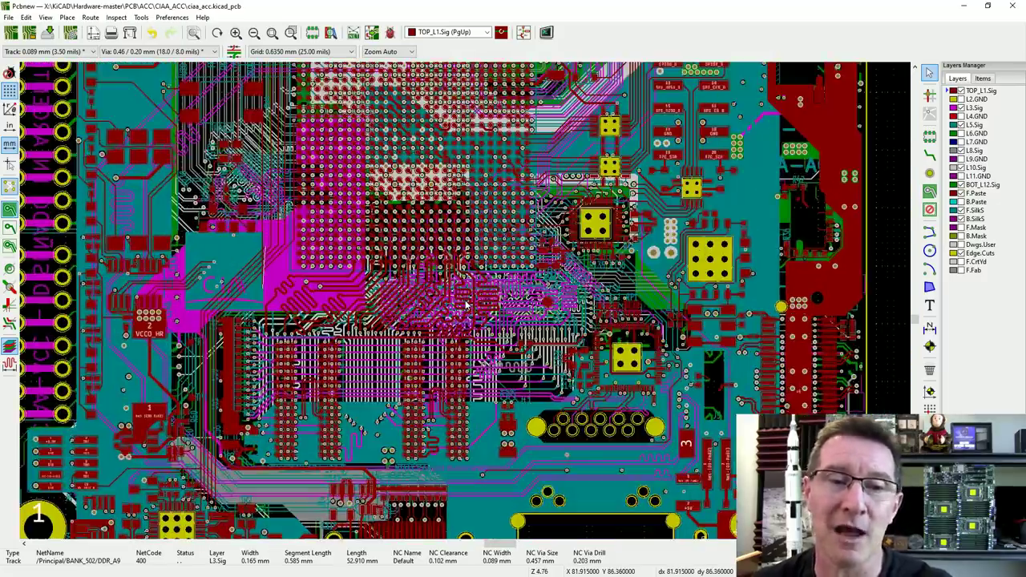
# Step: Switch back to Saturn PCB Toolkit and calculate the conductor impedance and propagation delay for the Microstrip circuit type
pyautogui.click(965, 6)
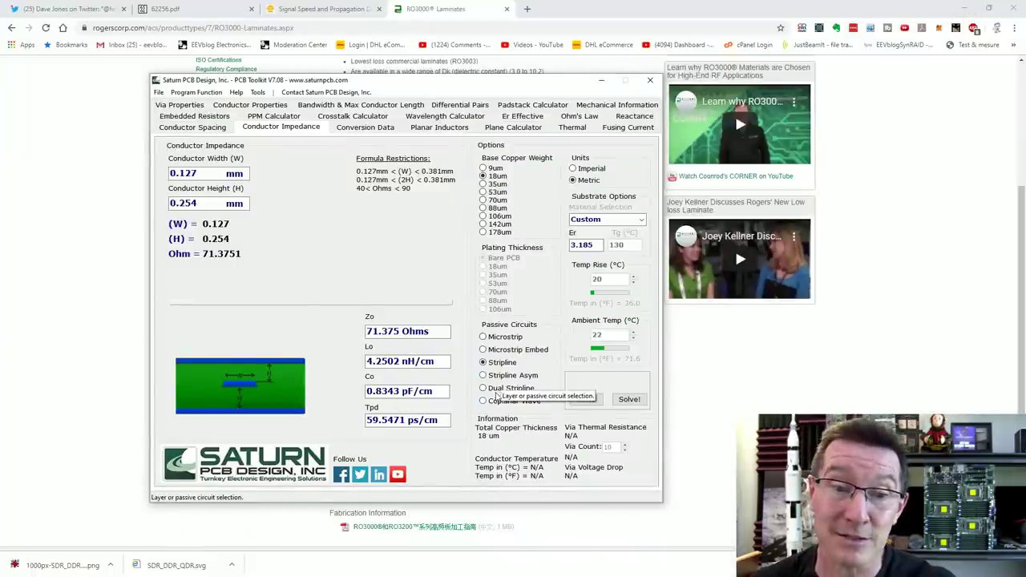
pyautogui.click(496, 336)
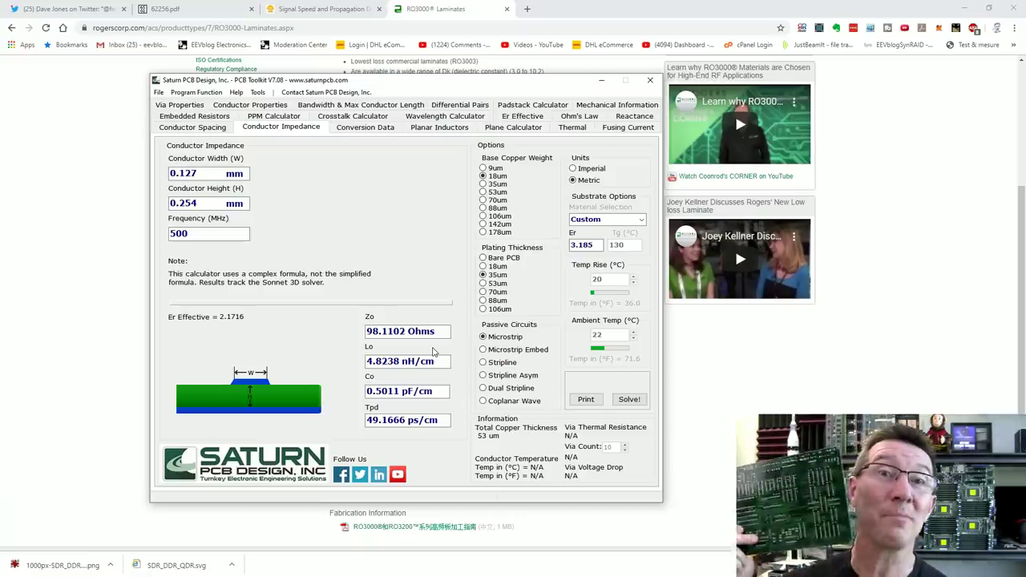